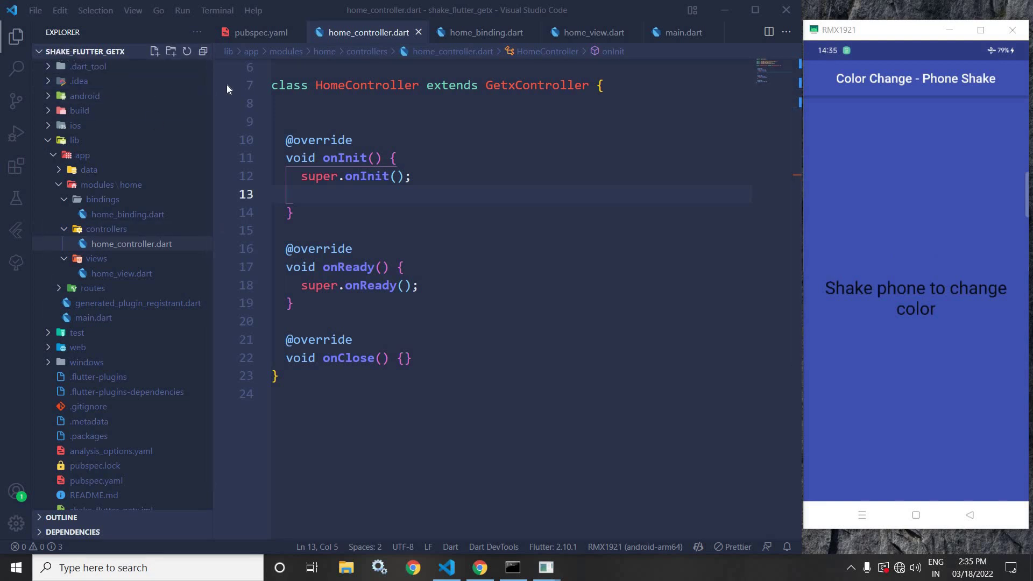
Step: Confirm the shake: ^2.0.0 dependency in pubspec.yaml
click(261, 33)
drag(272, 304, 391, 286)
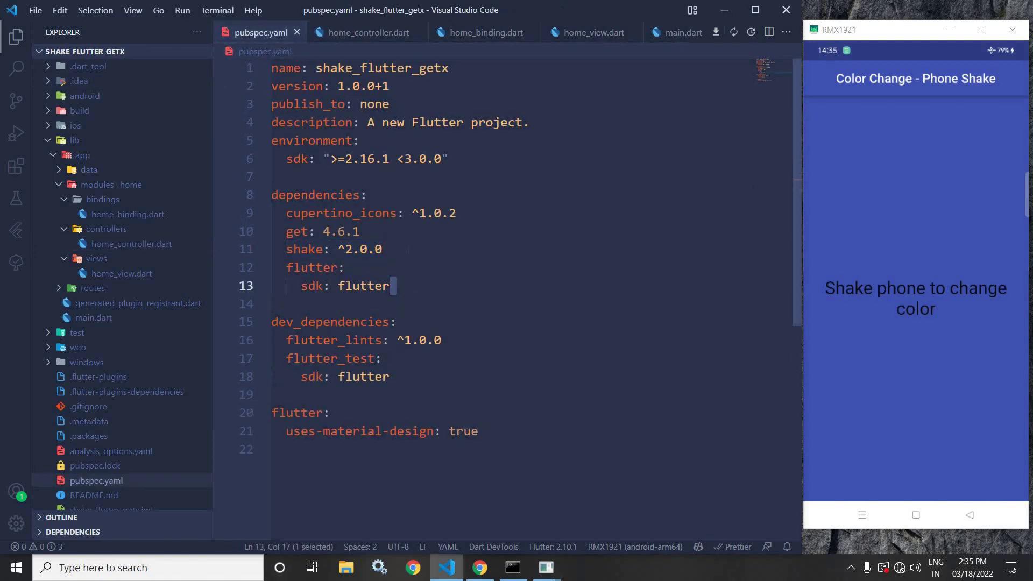
drag(286, 250, 383, 249)
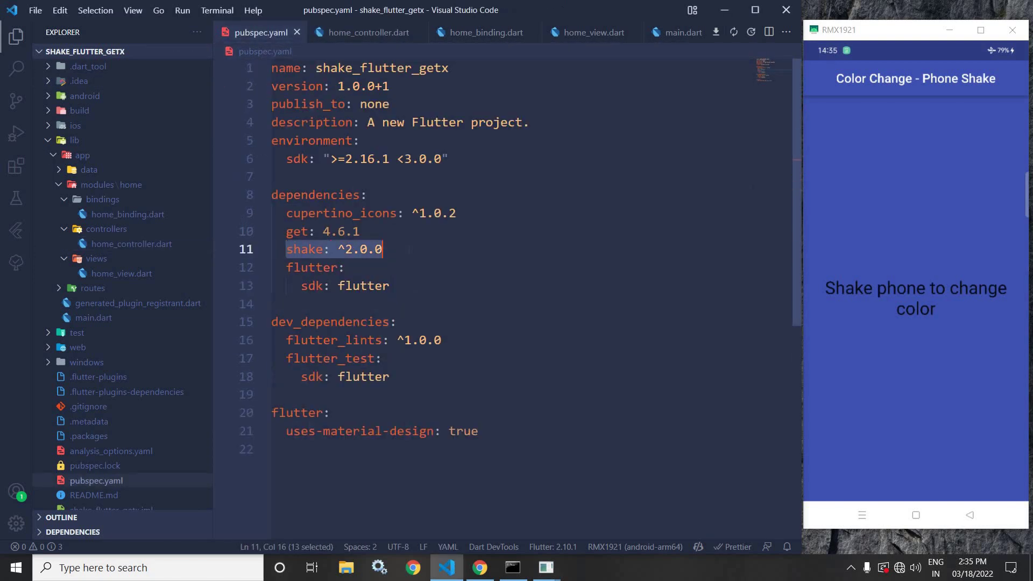
Step: Highlight the Get.put HomeController registration in home_binding.dart and hide the sidebar
click(486, 32)
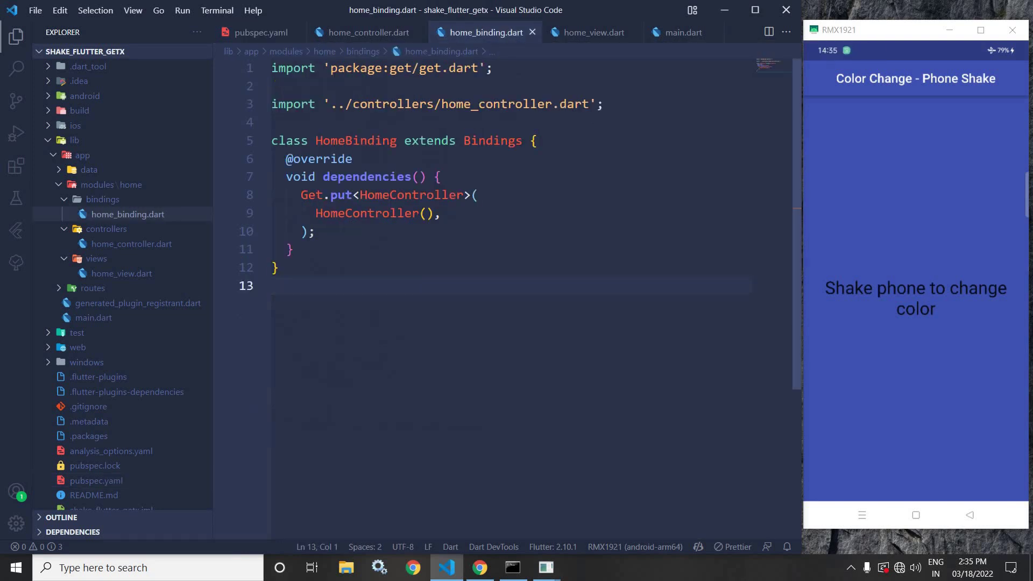
drag(301, 195, 294, 249)
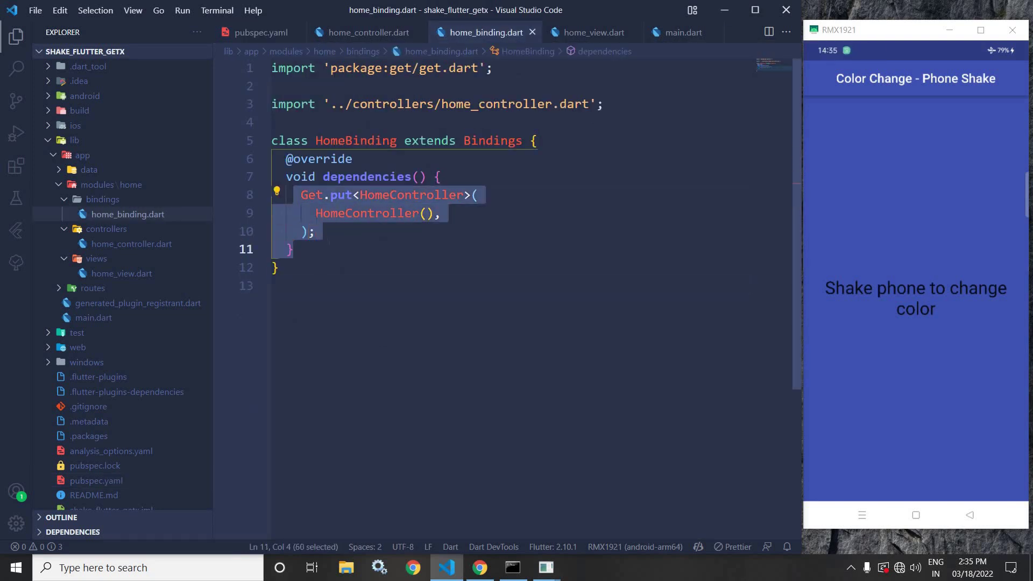
key(ctrl+b)
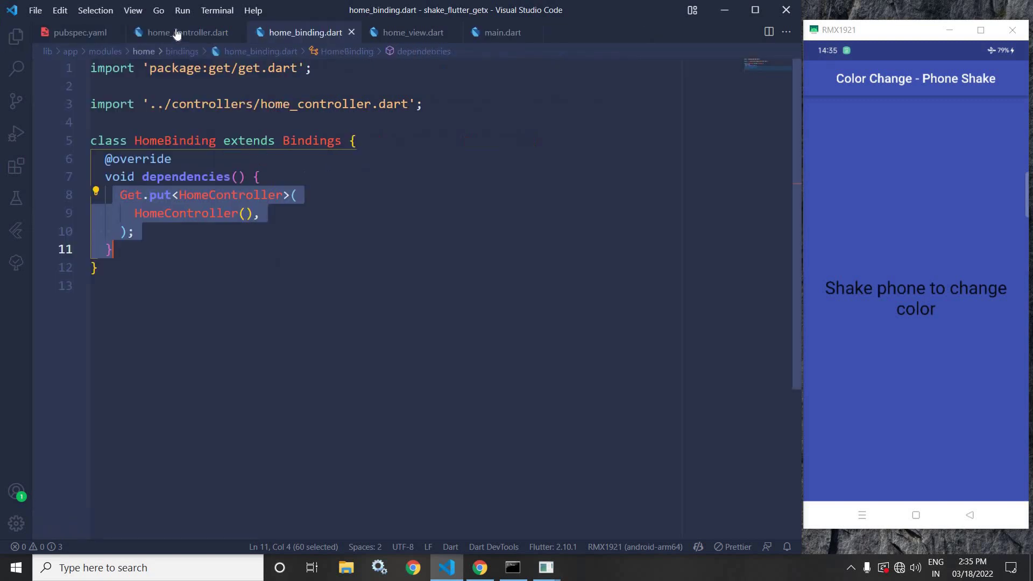
Step: Declare var color = Colors.blue.obs; in HomeController and save the file
click(172, 32)
key(Up)
key(Up)
key(Up)
text(var )
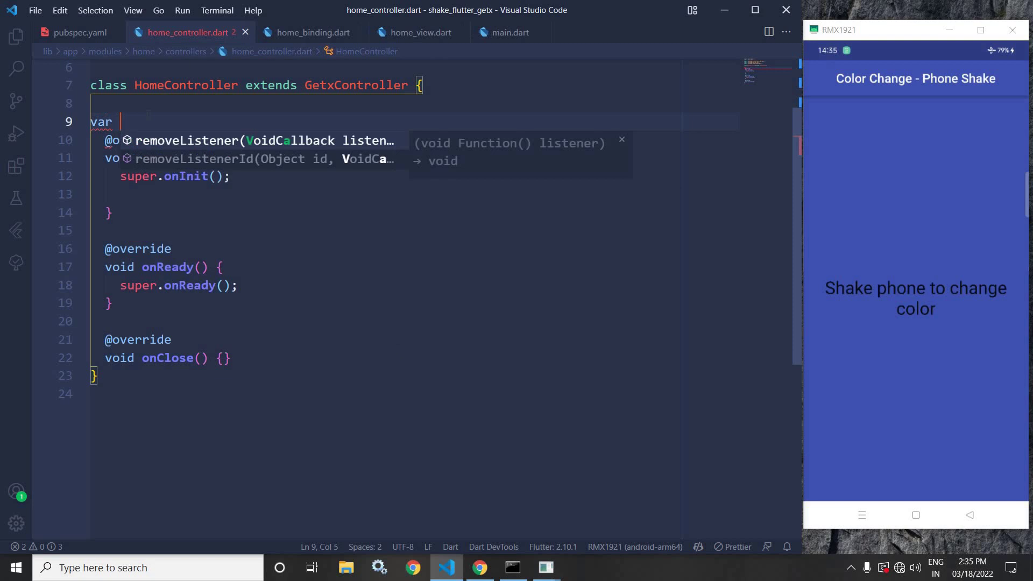
text(color=Colors)
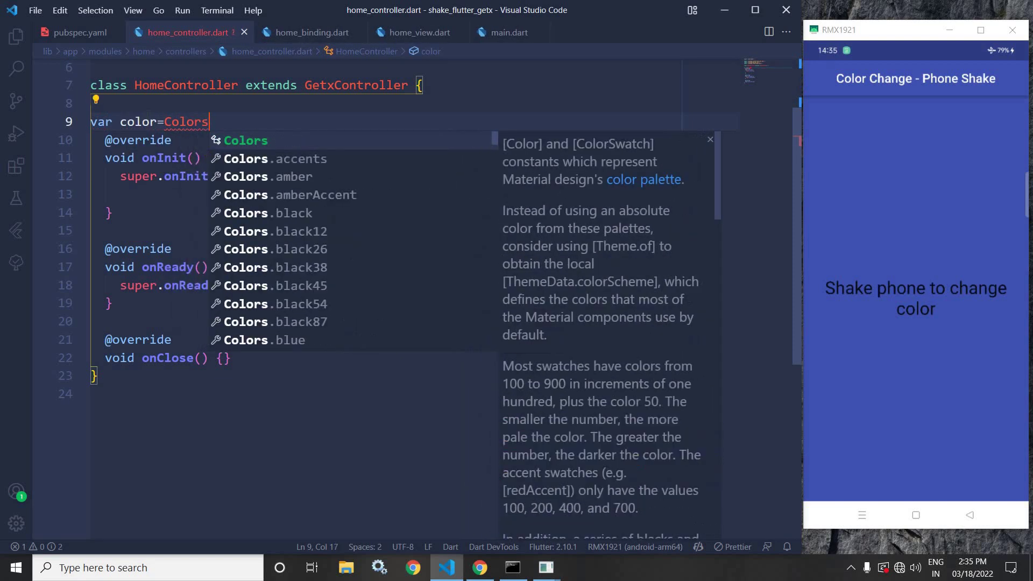
text(.blue)
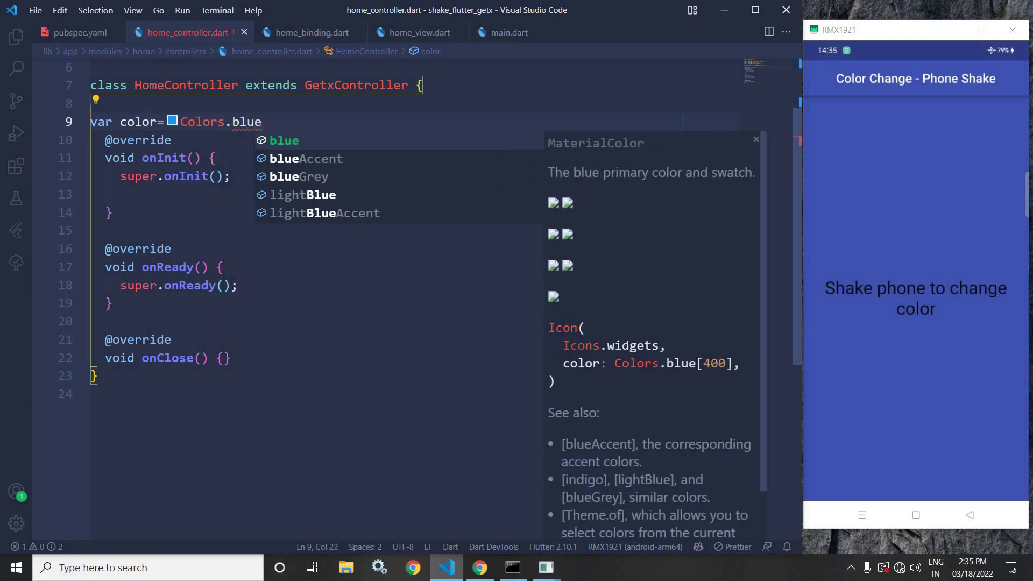
text(.obs)
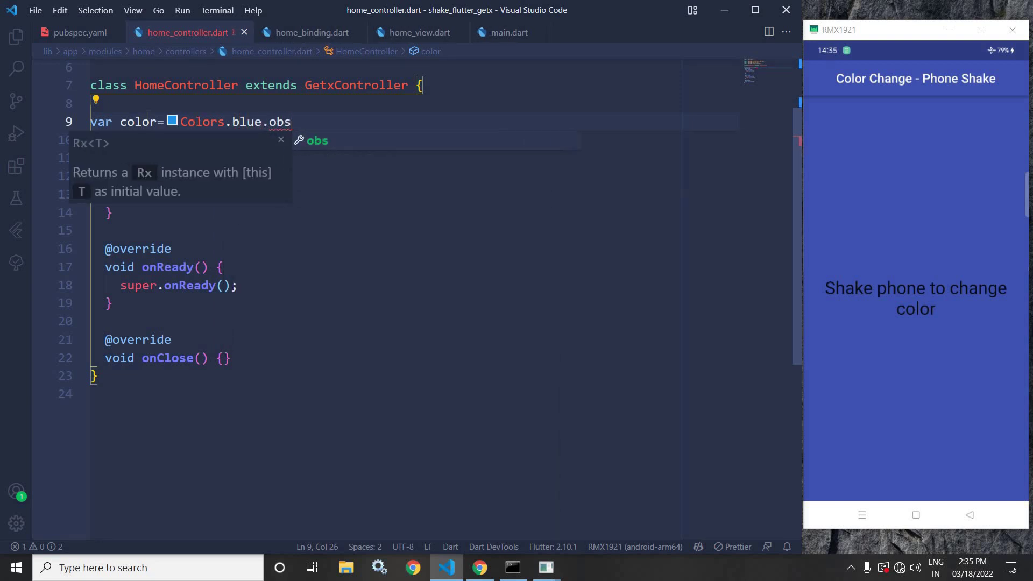
text(;)
key(ctrl+s)
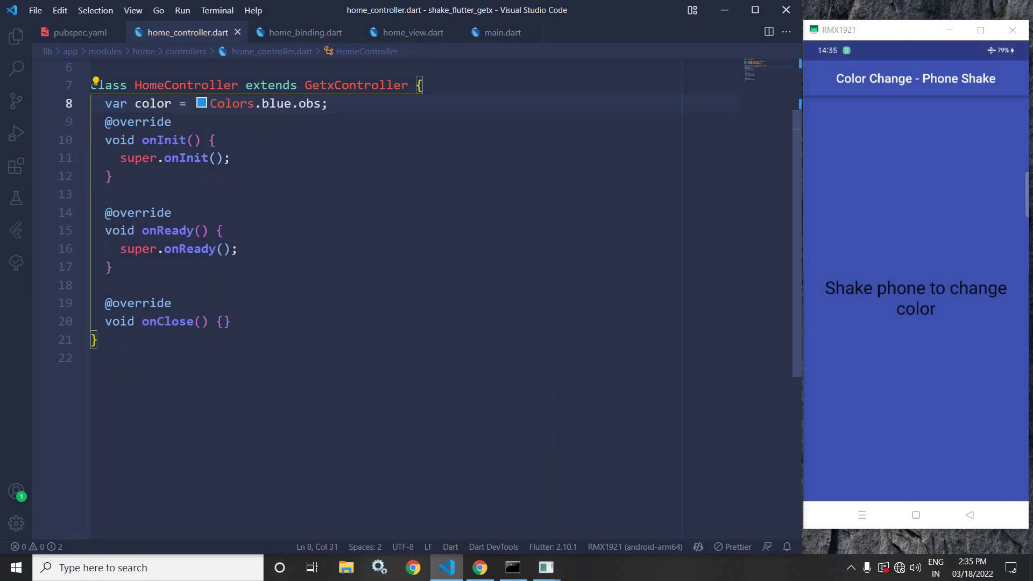
key(Down)
key(Down)
key(Down)
key(Return)
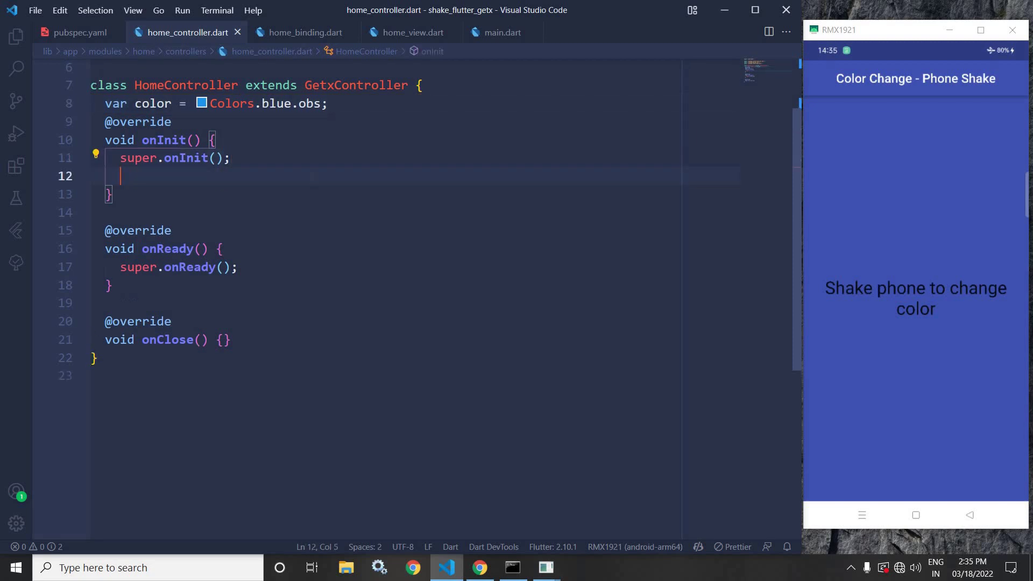
scroll(370, 177, up, 1)
click(370, 146)
scroll(370, 176, down, 1)
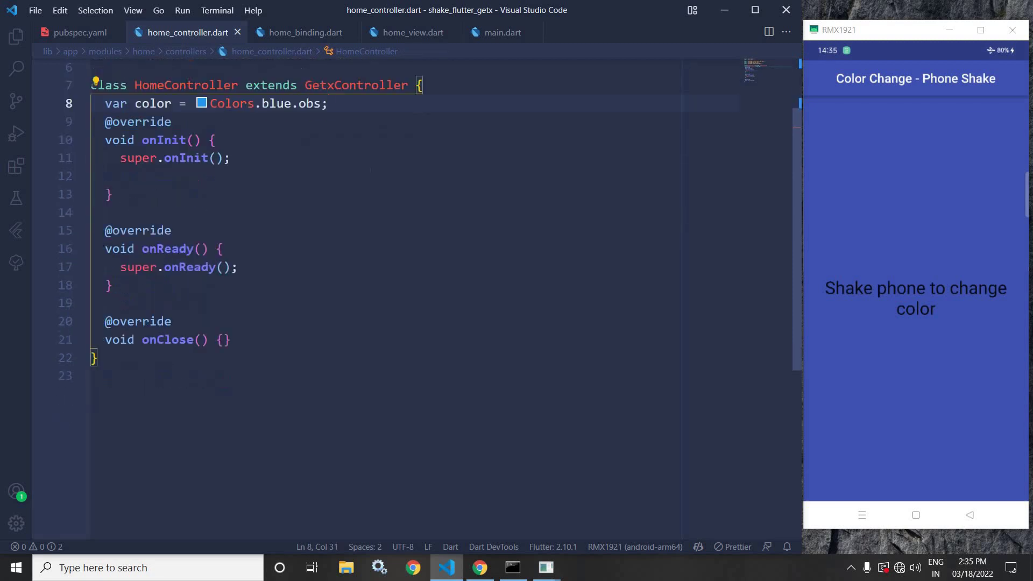
Step: Declare the field late ShakeDetector shakeDetector; and save
key(Return)
text(late)
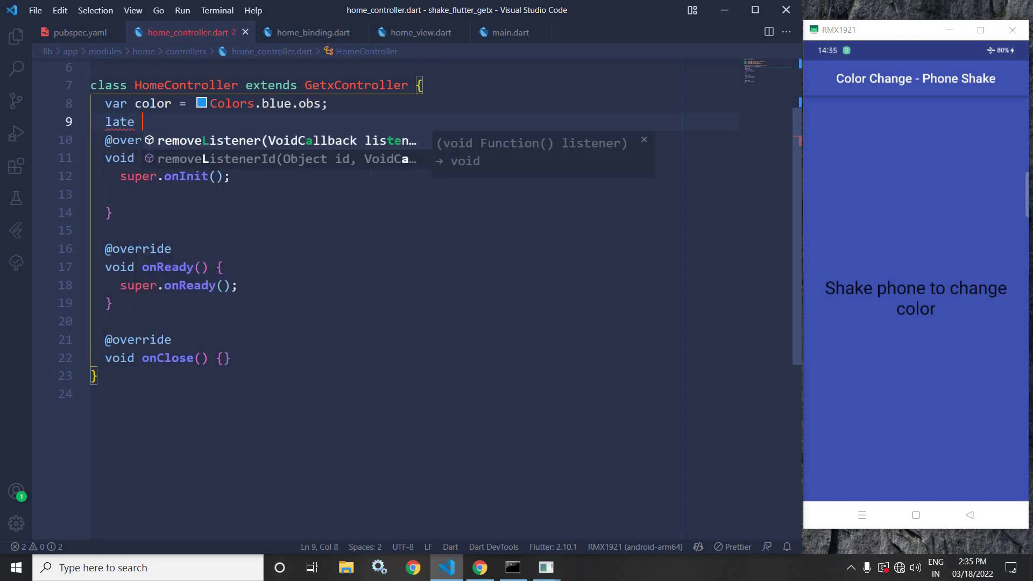
text( ShakeD)
key(Return)
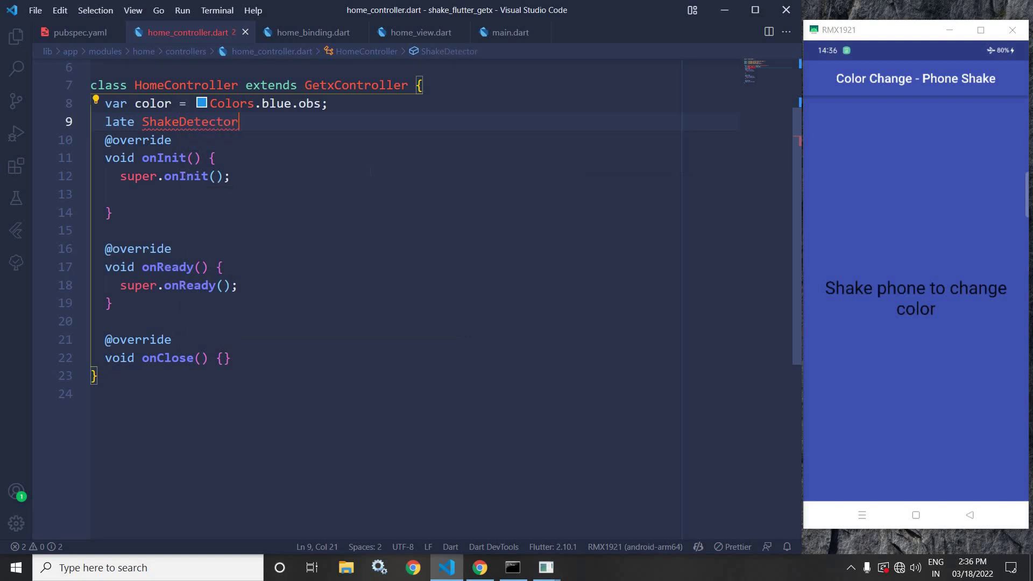
text( s)
key(Return)
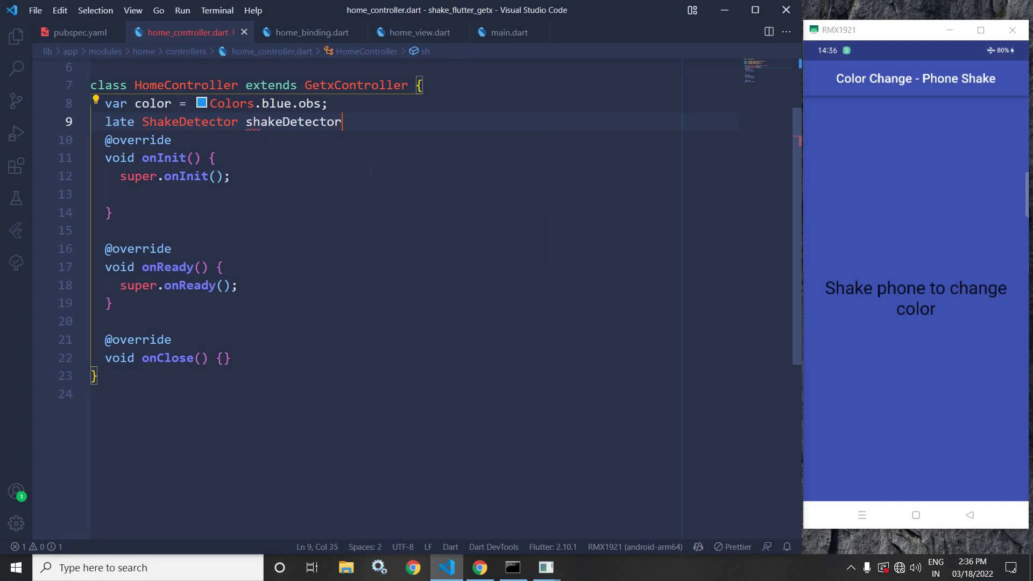
text(;)
key(ctrl+s)
Step: Assign shakeDetector = ShakeDetector.autoStart(...) in onInit after super.onInit
click(231, 176)
key(Return)
text(sha)
key(Return)
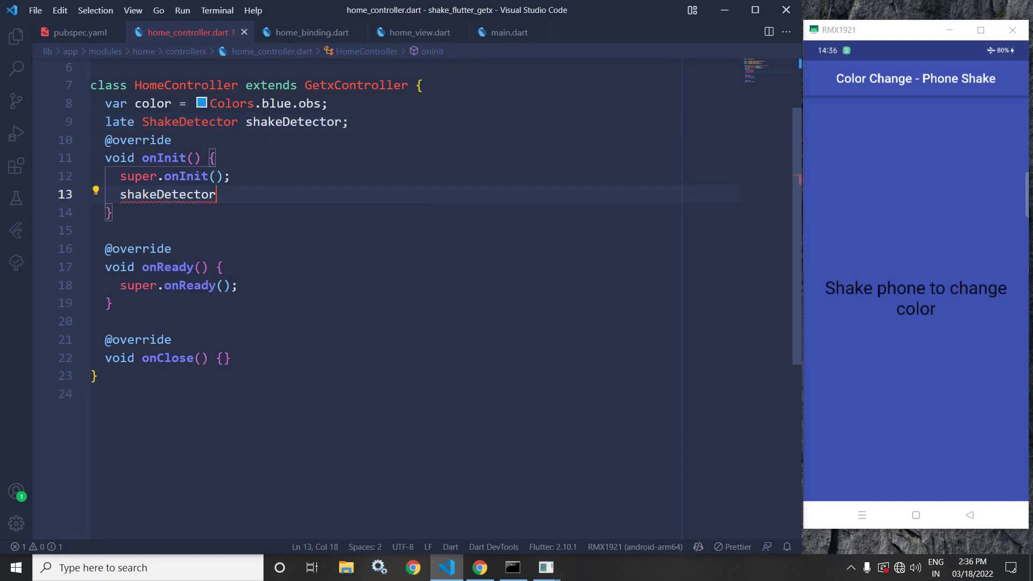
text(=Sha)
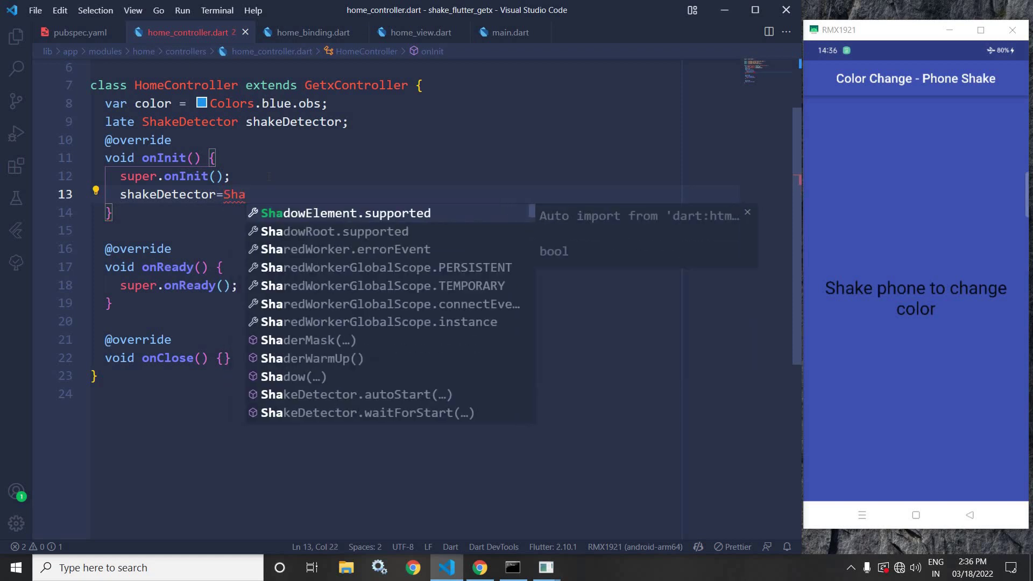
text(keD)
key(Return)
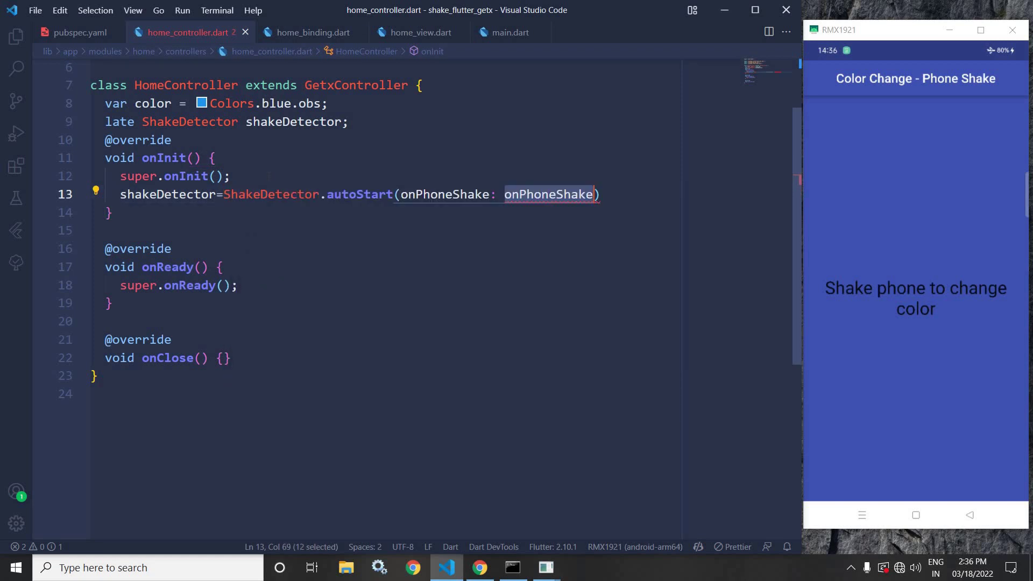
Step: Replace the placeholder with an empty onPhoneShake: () {} callback and save
click(540, 269)
double_click(537, 197)
key(BackSpace)
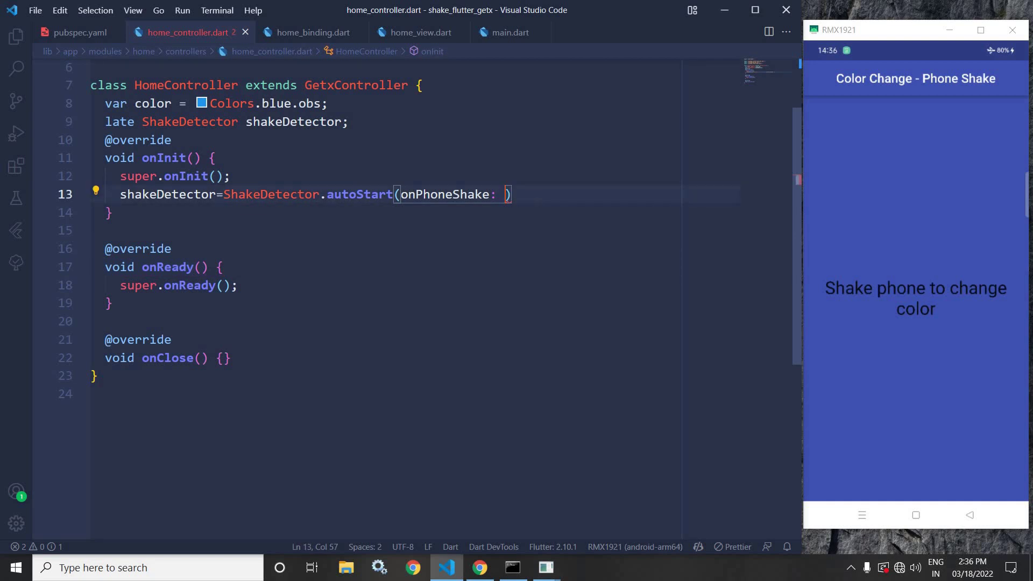
text((){)
key(Return)
key(Down)
text(;)
key(ctrl+s)
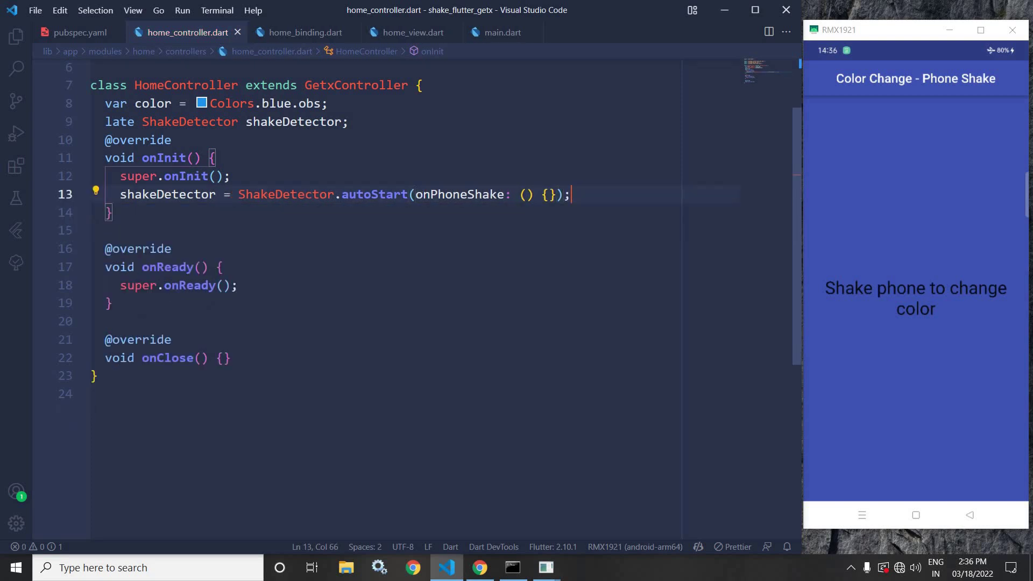
key(Return)
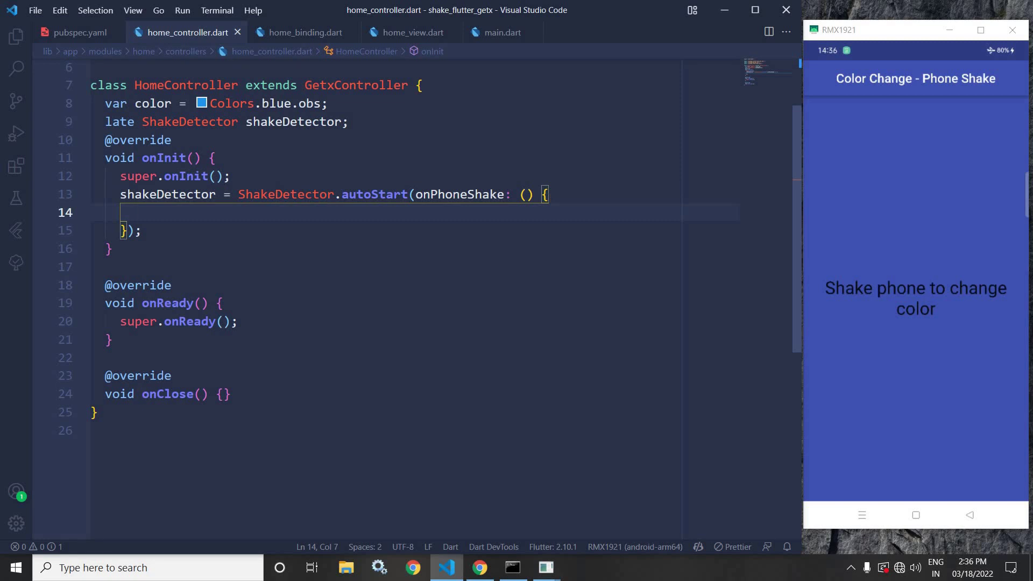
text(color)
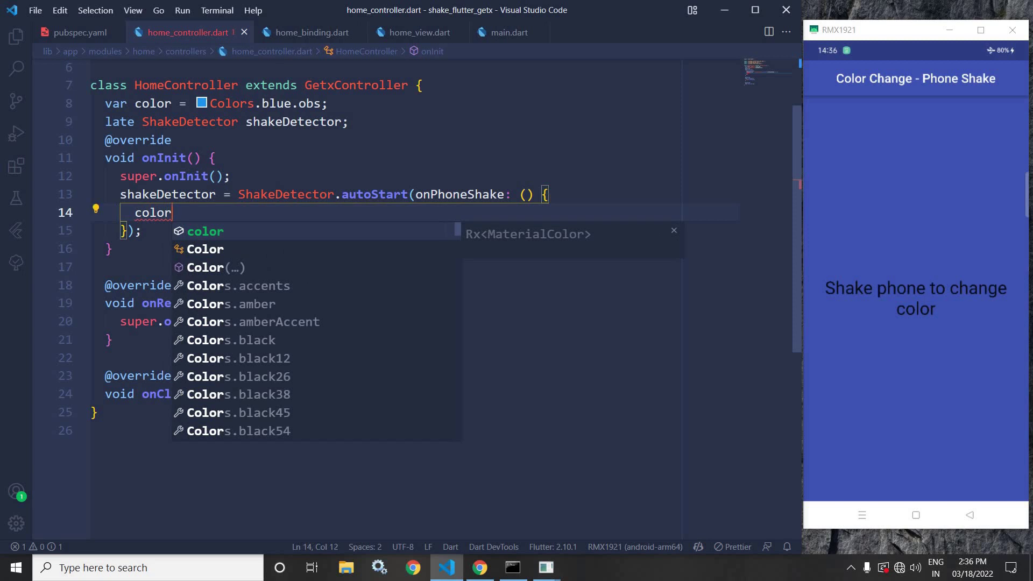
text(.va)
Step: Set color.value to Colors.primaries[Random().nextInt(Colors.primaries.length)] in the callback and save
key(Return)
text(=Colors)
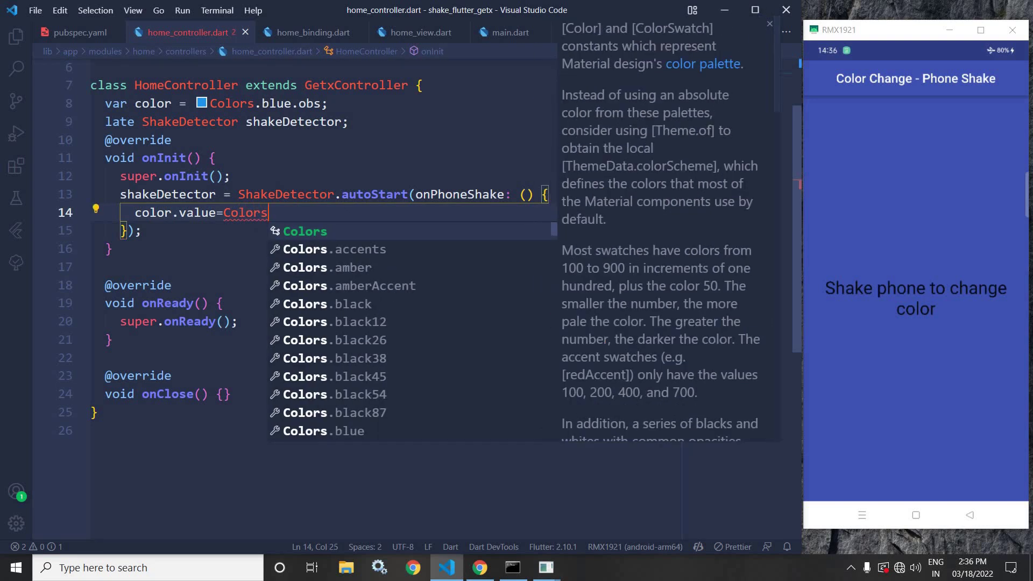
text(.pr)
key(Return)
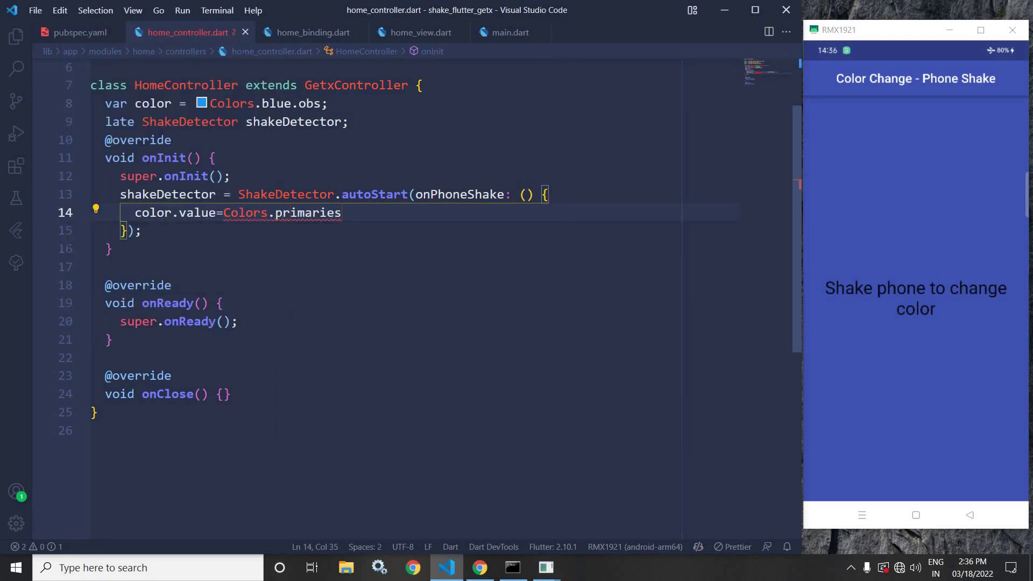
text([)
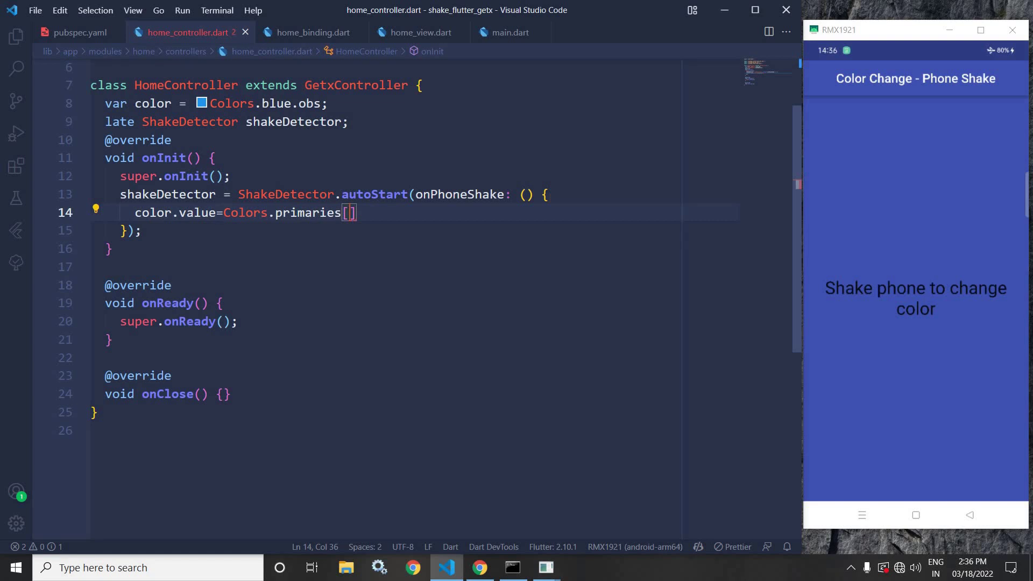
text(Rando)
key(Return)
text(())
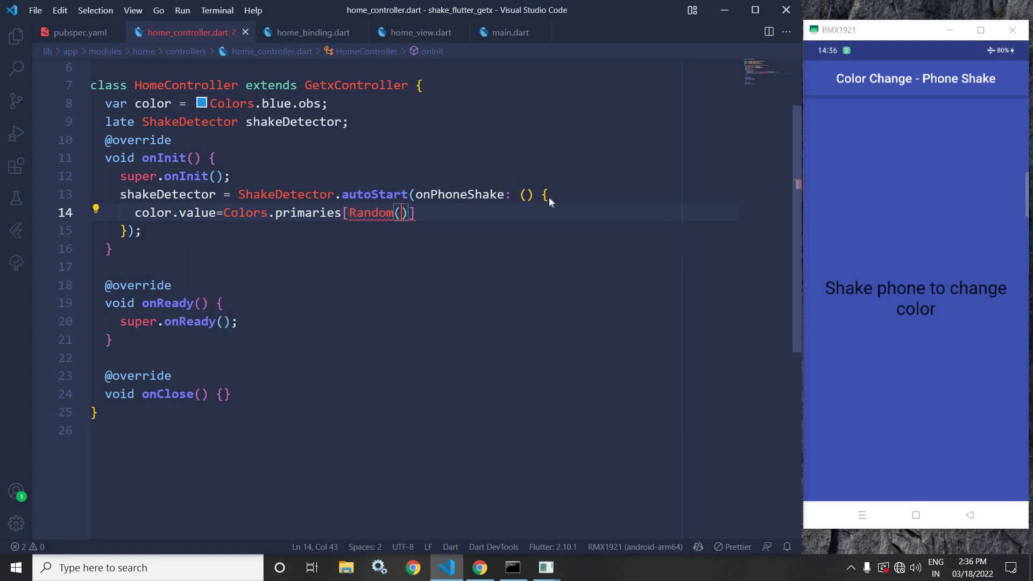
text(.nex)
key(Return)
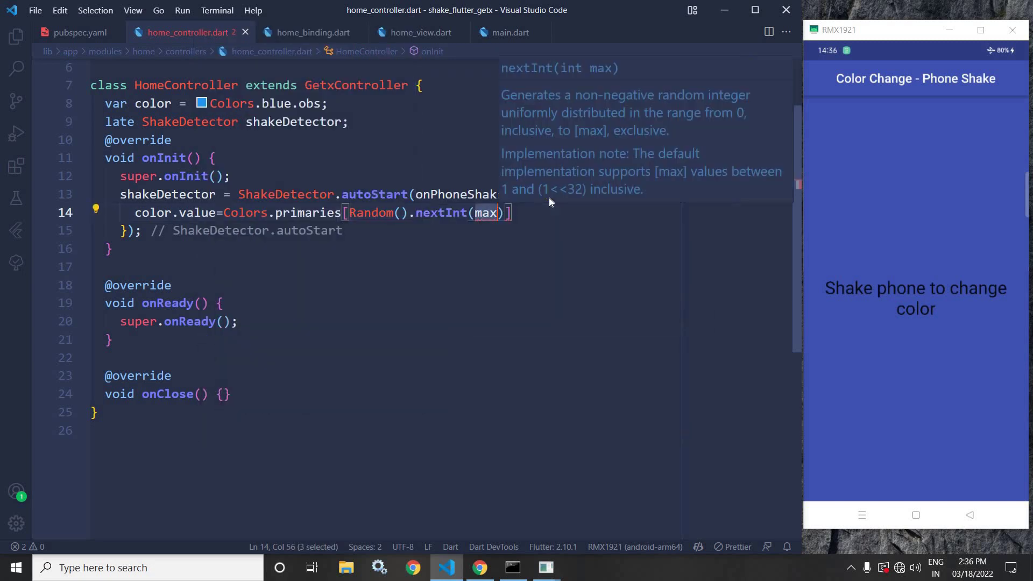
text(Colors)
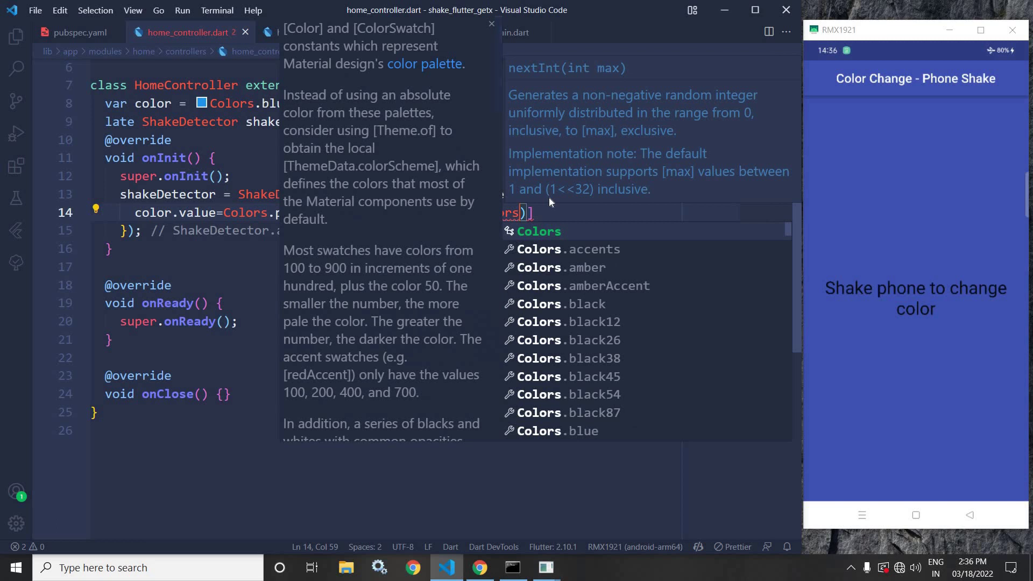
text(.)
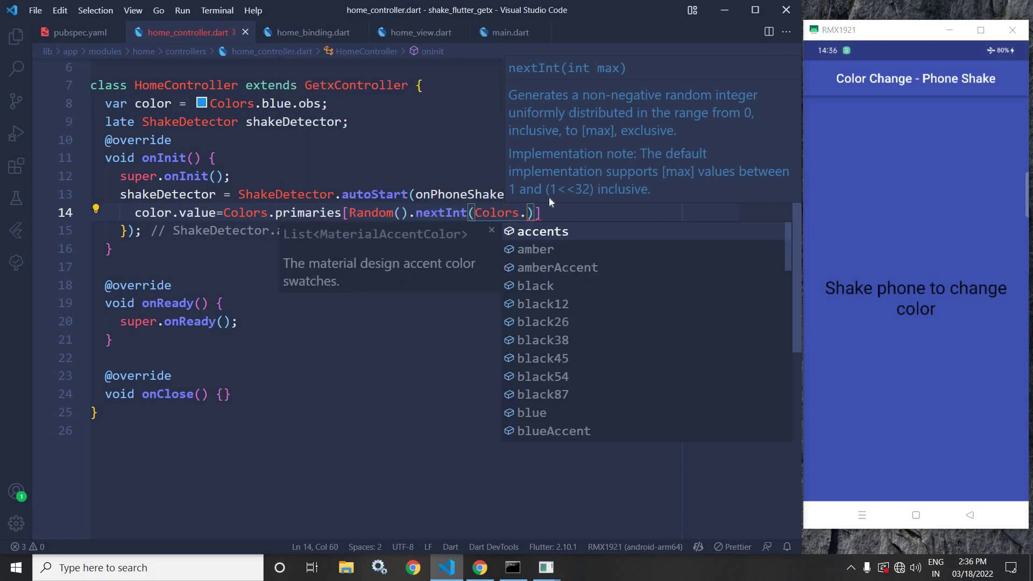
text(pr)
key(Return)
text(.le)
key(Return)
key(End)
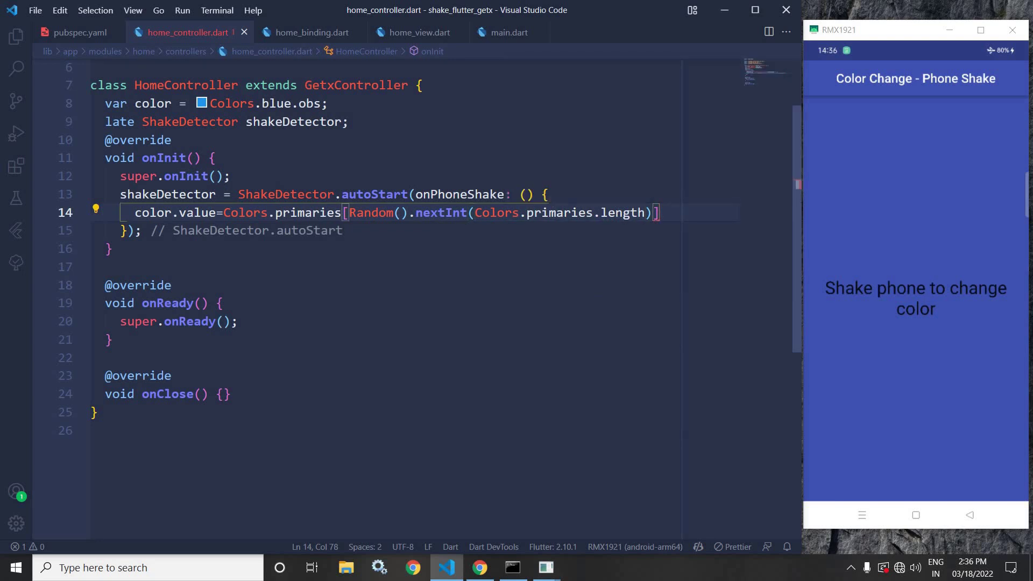
text(;)
key(ctrl+s)
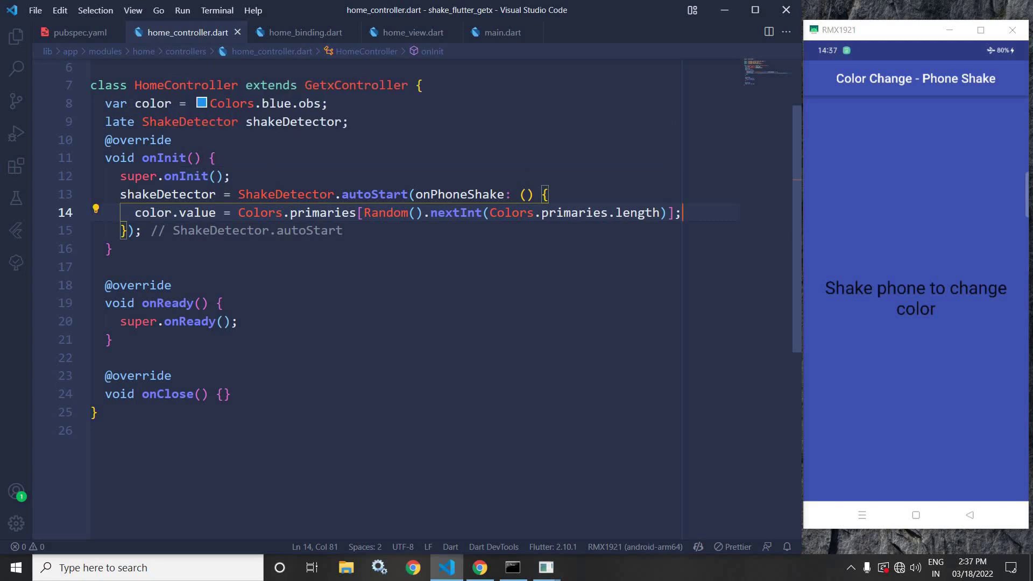
Step: Look over the color field and the 'Shake phone to change color' text in home_view.dart
drag(135, 104, 165, 103)
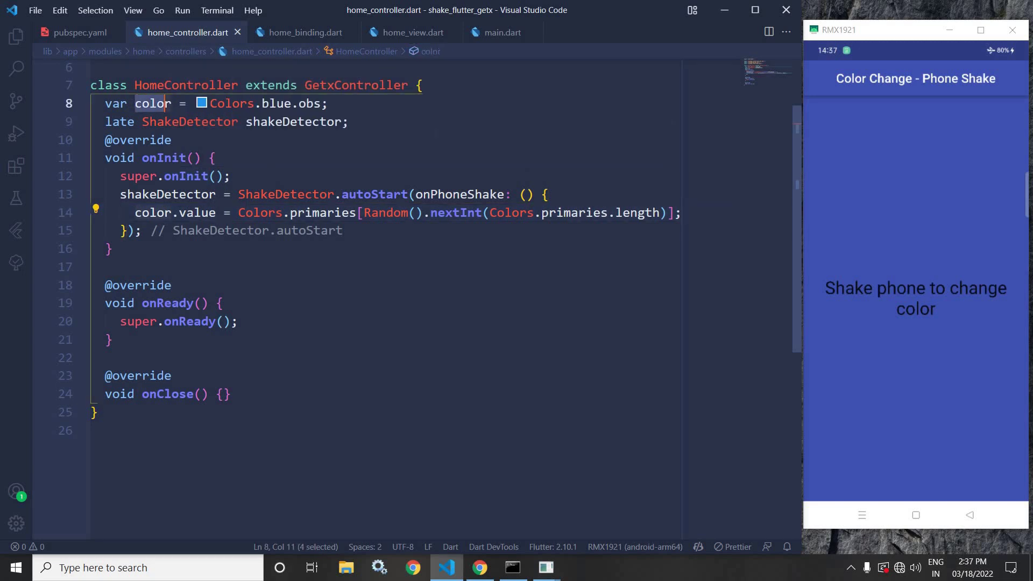
click(414, 32)
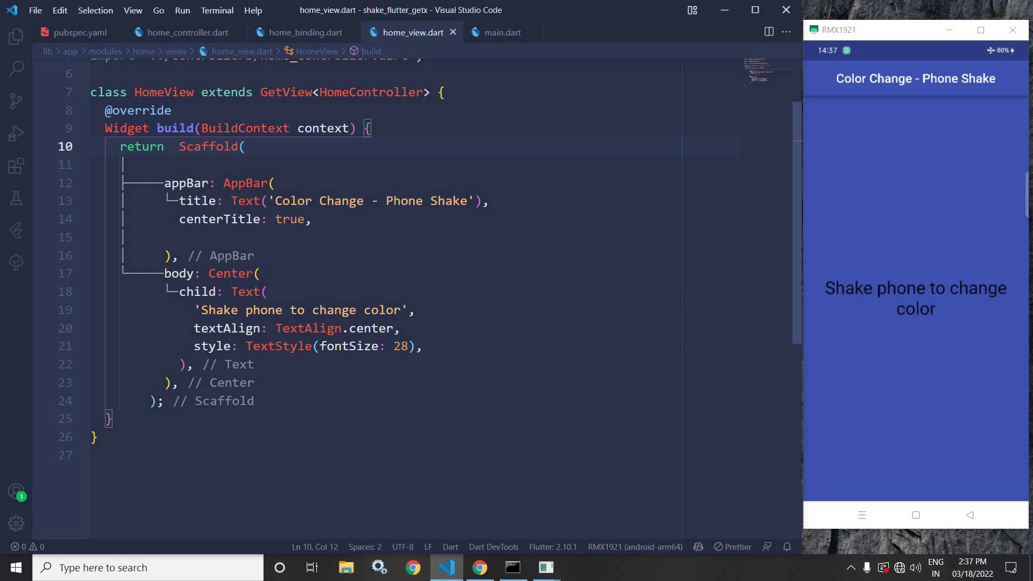
drag(201, 310, 370, 310)
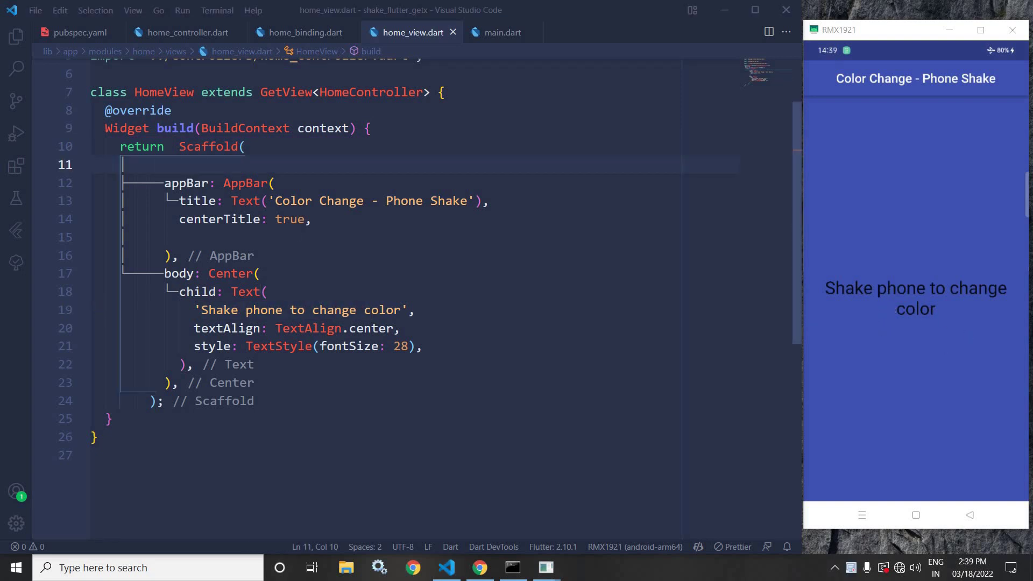
text(bac)
Step: Add backgroundColor: controller.color.value to the Scaffold
key(Return)
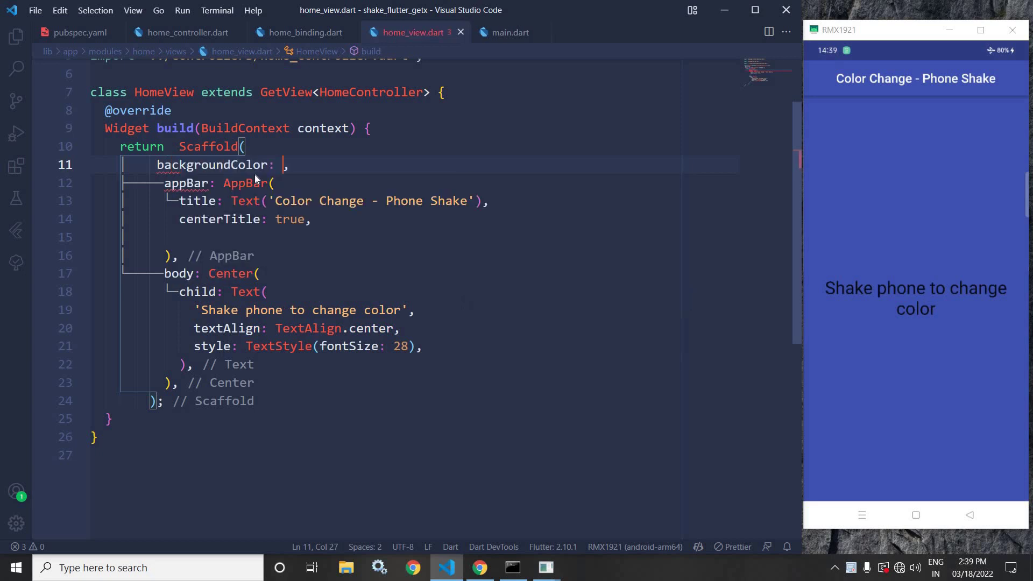
key(ctrl+space)
text(cont)
key(Return)
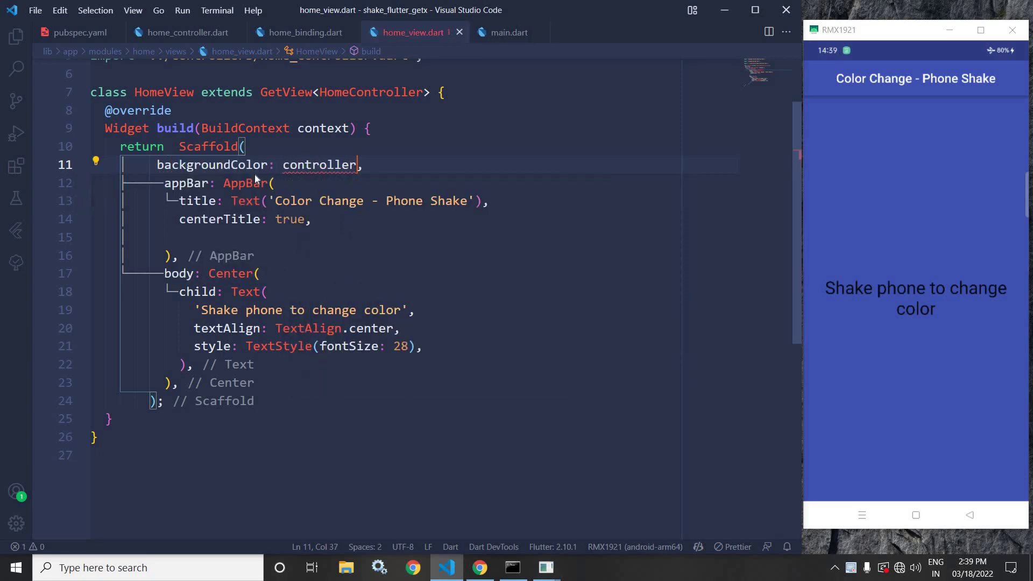
text(.c)
key(Return)
text(.va)
key(Return)
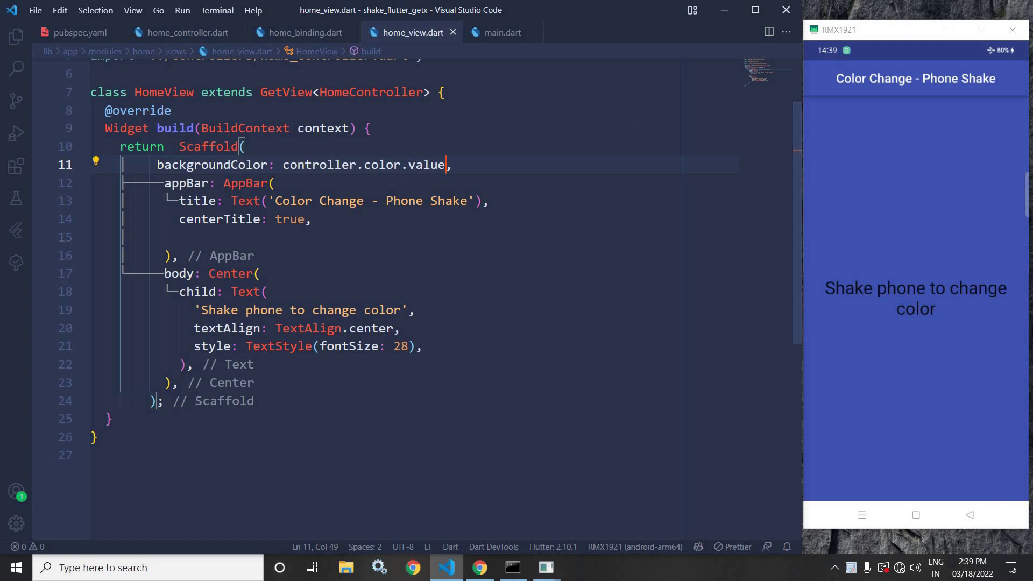
Step: Copy the Scaffold's backgroundColor: controller.color.value line into the AppBar
click(198, 37)
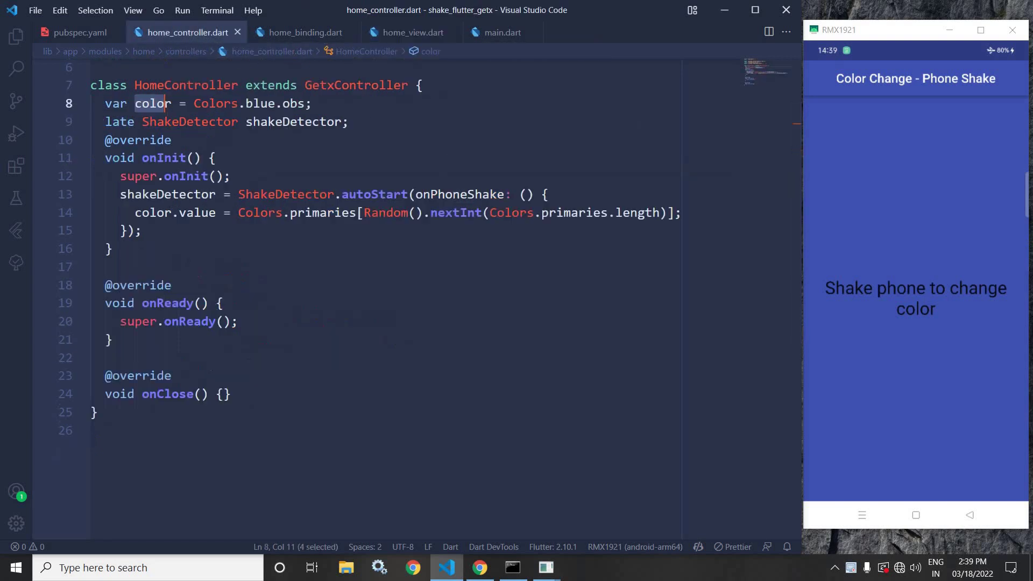
click(165, 103)
drag(165, 104, 158, 104)
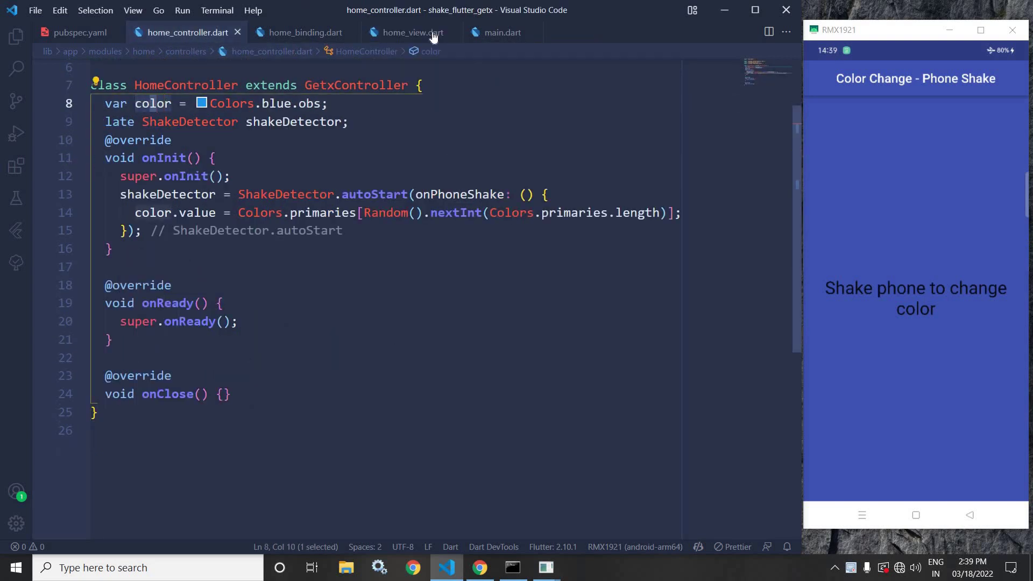
click(411, 32)
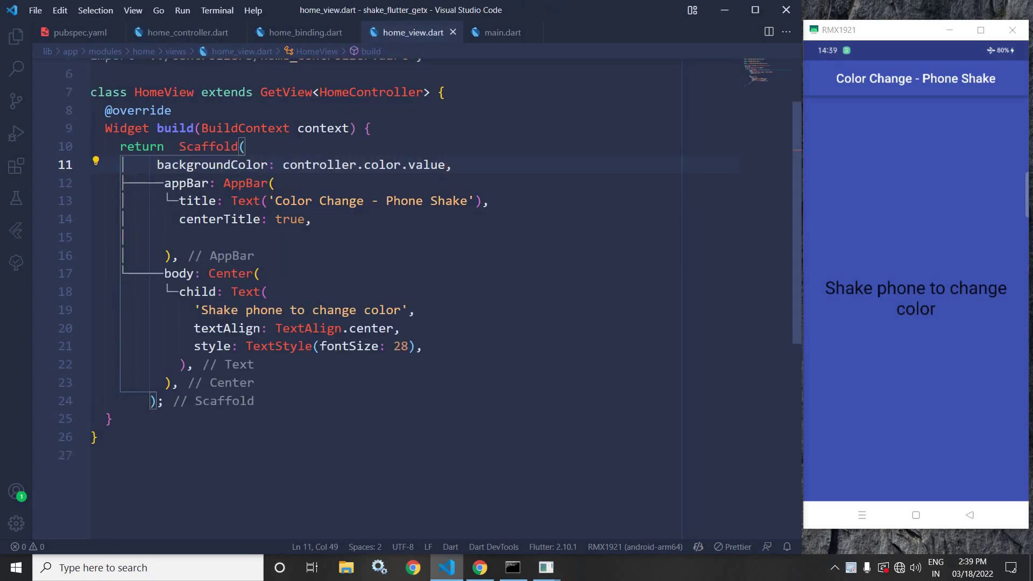
drag(157, 164, 453, 165)
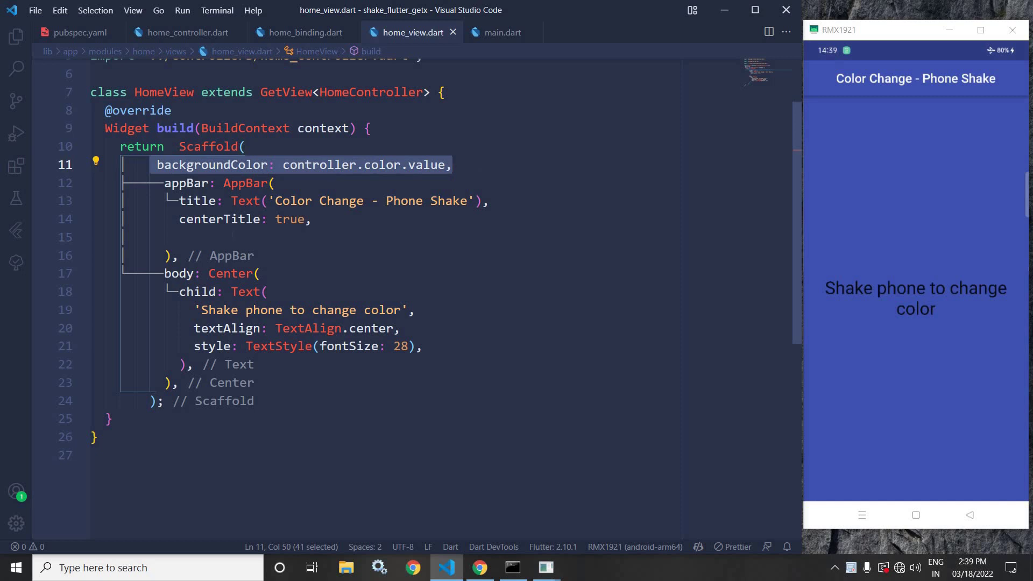
key(ctrl+c)
click(233, 237)
key(ctrl+v)
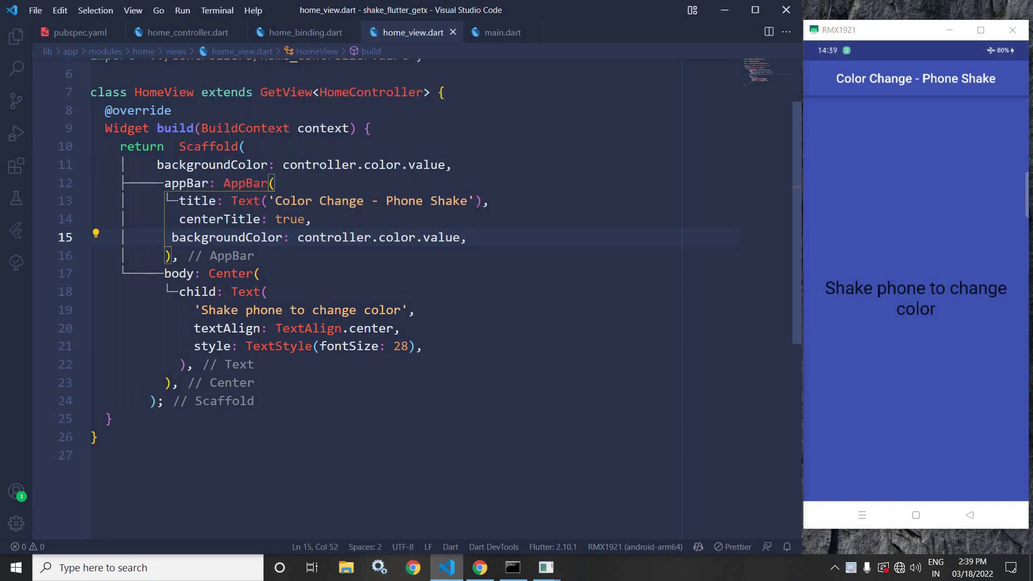
Step: Wrap the Scaffold with Obx via Code Actions and remove the extra closing parenthesis
click(194, 146)
click(97, 145)
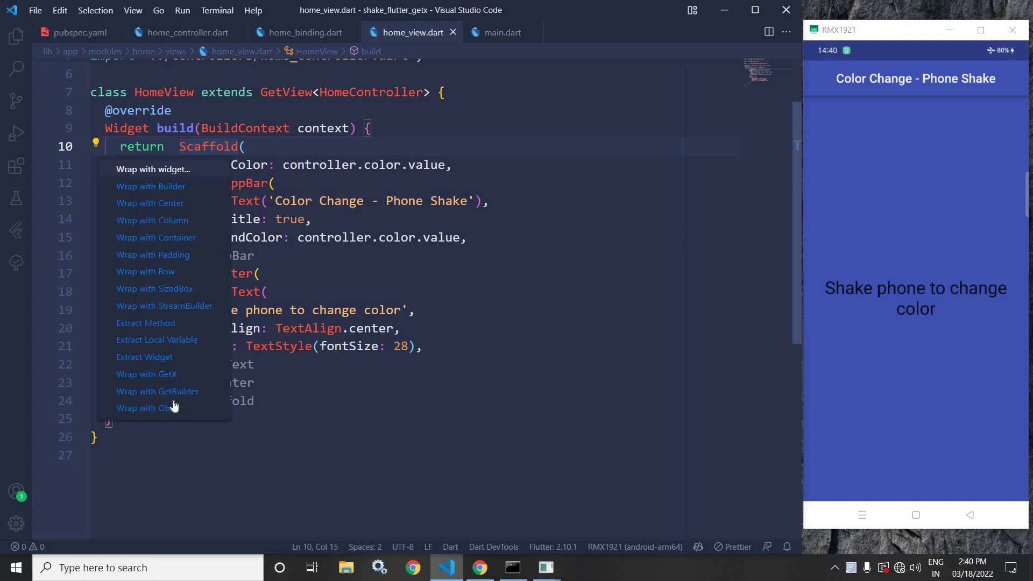
click(153, 408)
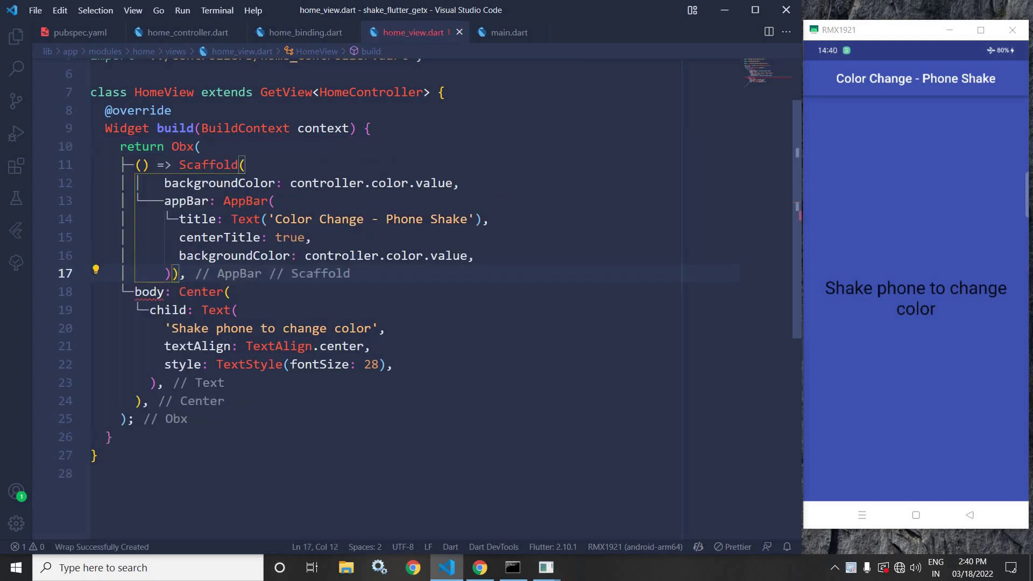
key(BackSpace)
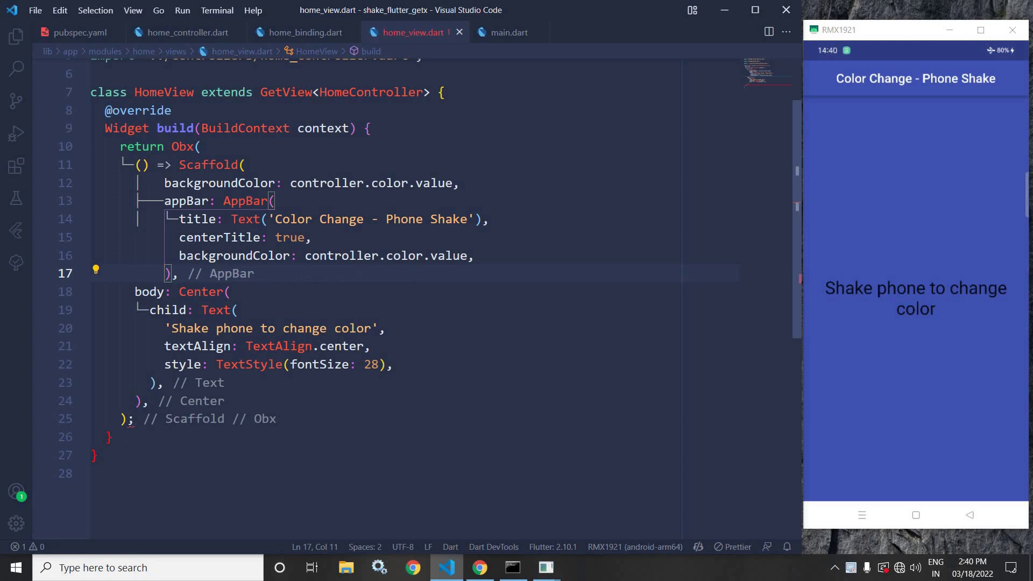
key(Down)
key(Down)
key(Down)
key(Left)
text())
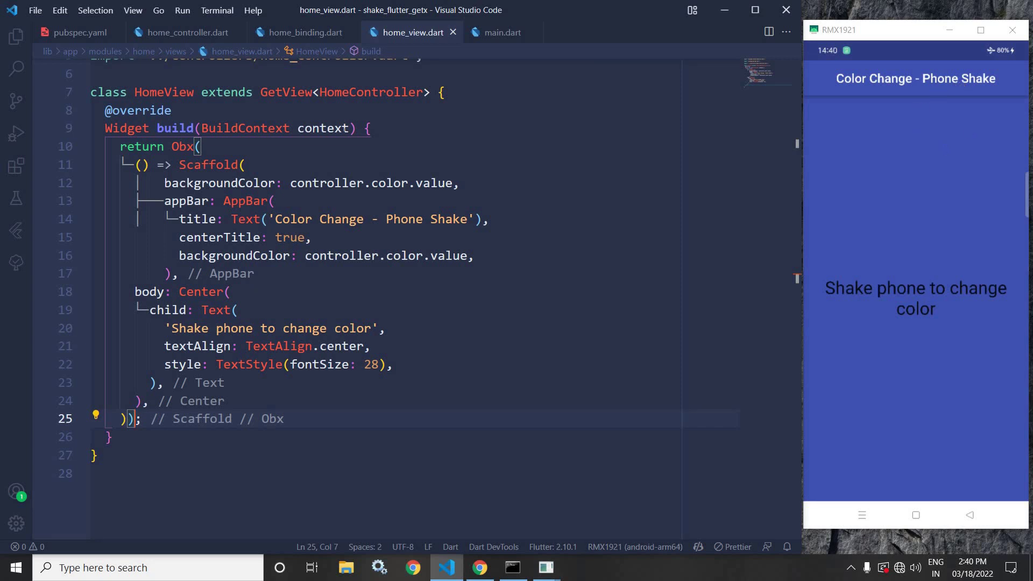
click(187, 33)
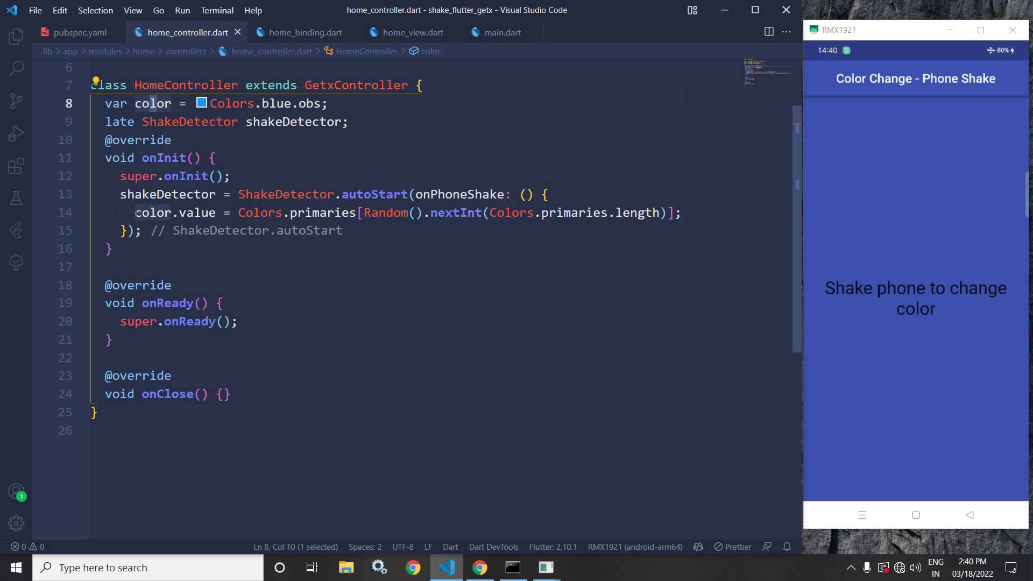
click(134, 212)
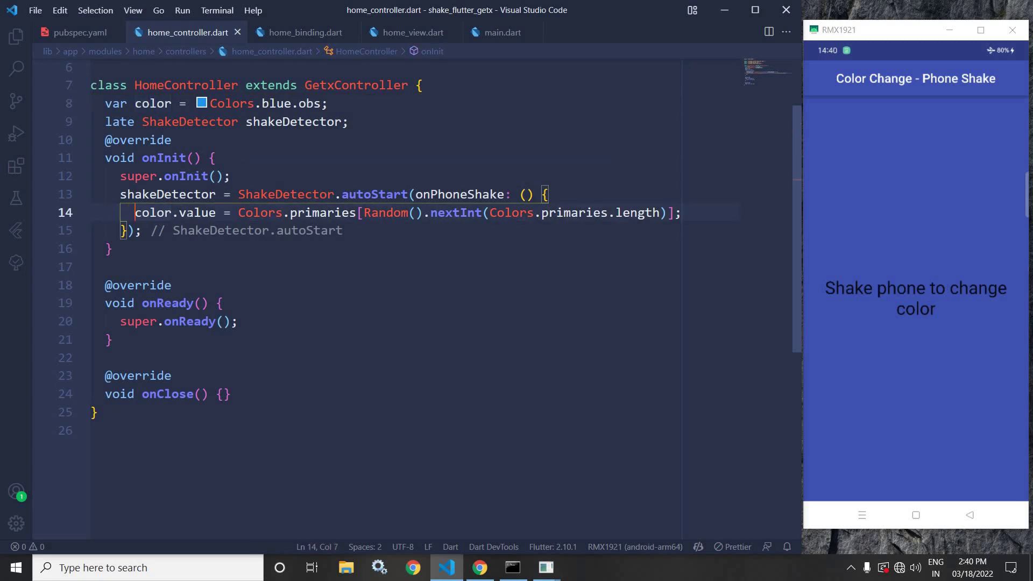
drag(135, 213, 216, 213)
click(114, 248)
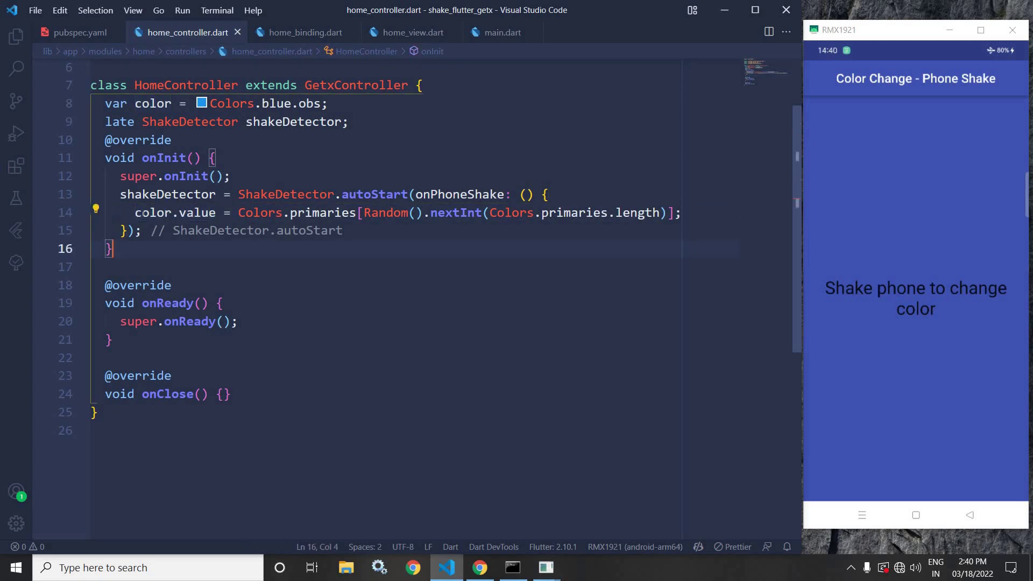
double_click(153, 212)
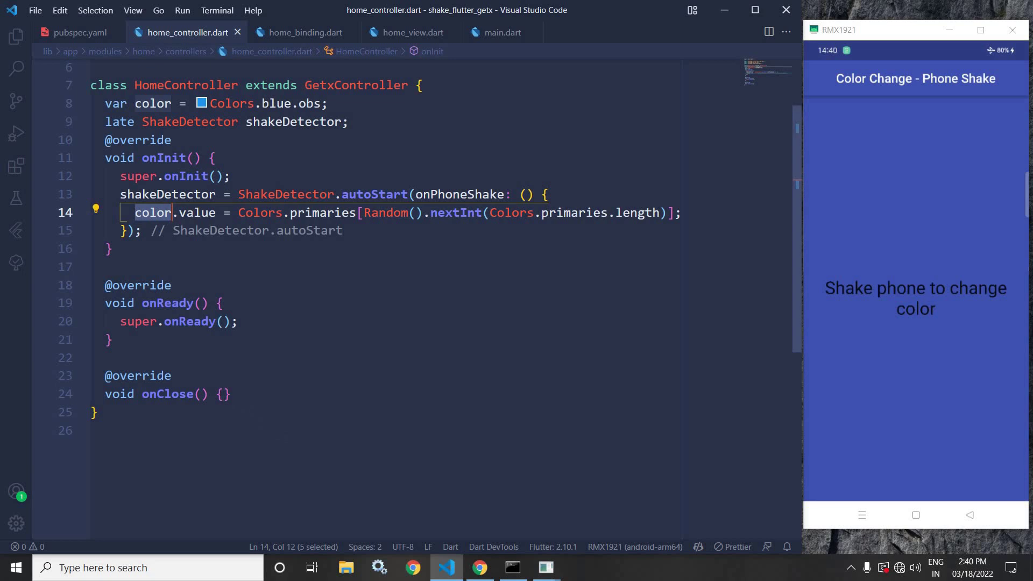
Step: Call shakeDetector.stopListening() inside onClose and save the controller
click(223, 394)
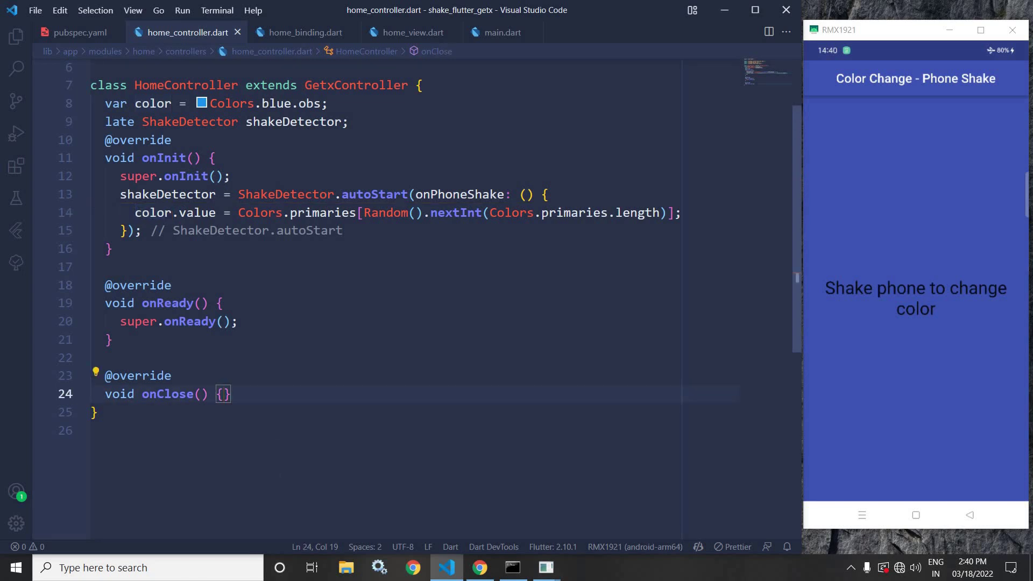
key(Return)
key(Return)
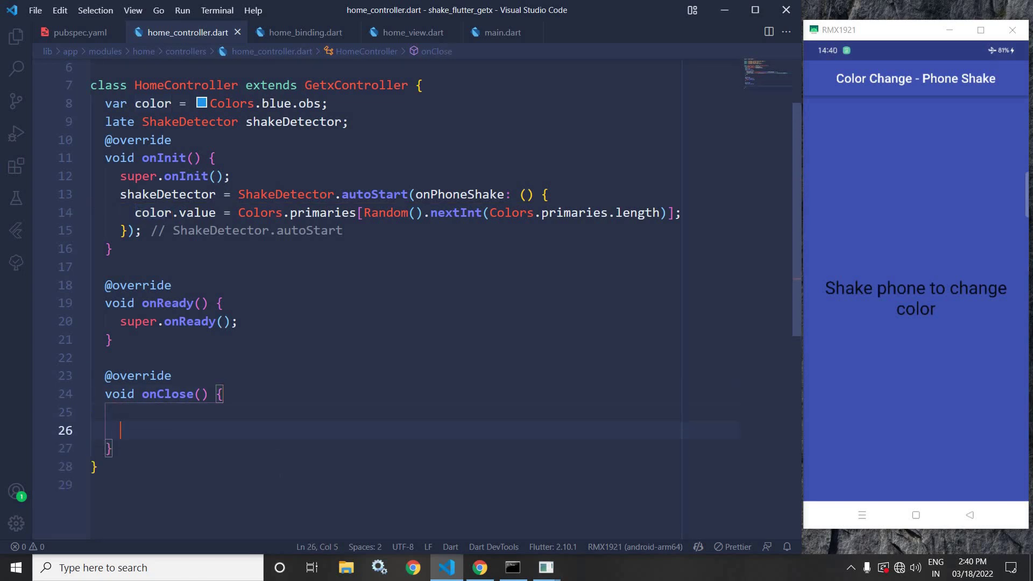
key(Up)
text(sh)
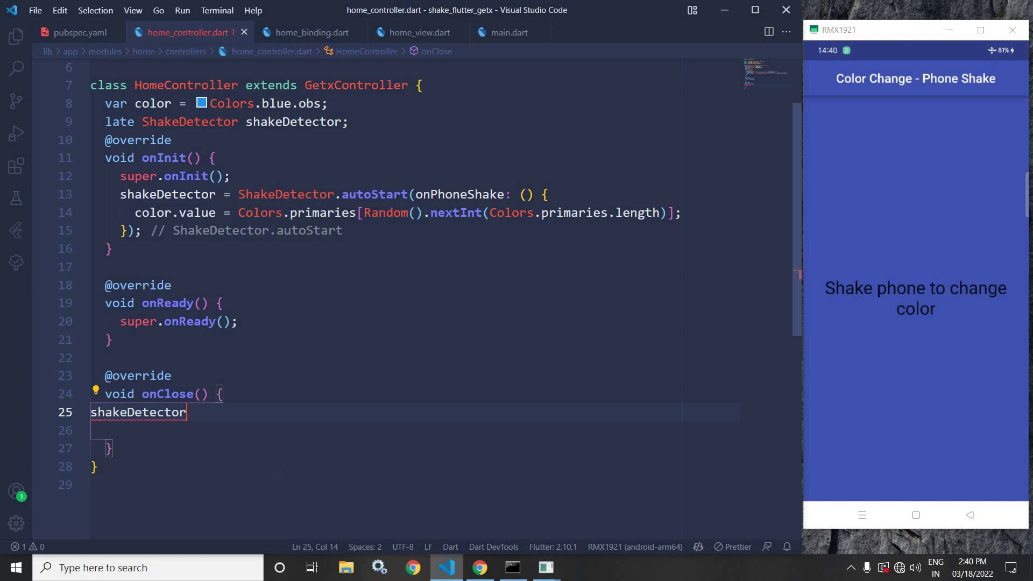
text(.st)
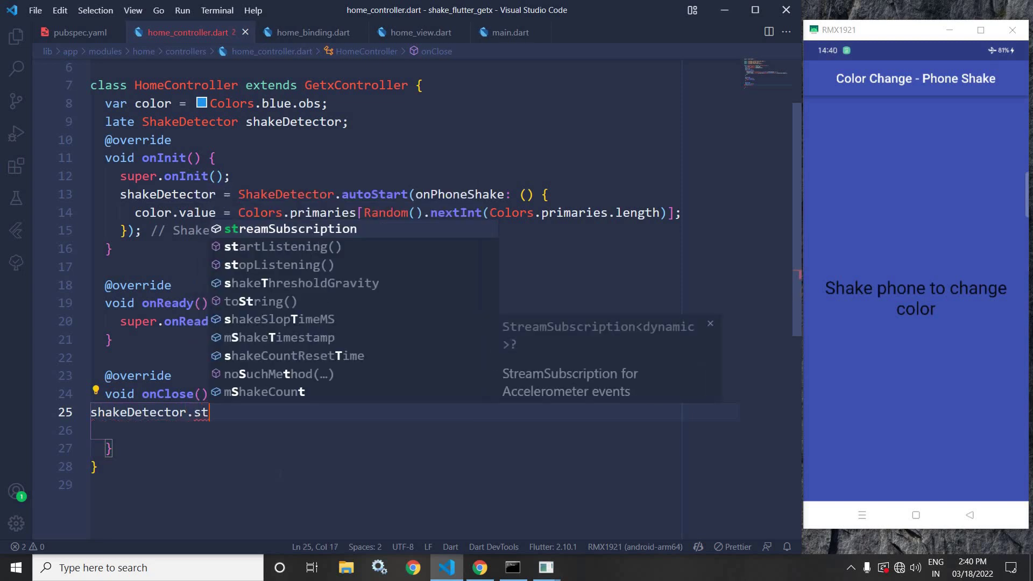
key(Down)
key(Down)
key(Return)
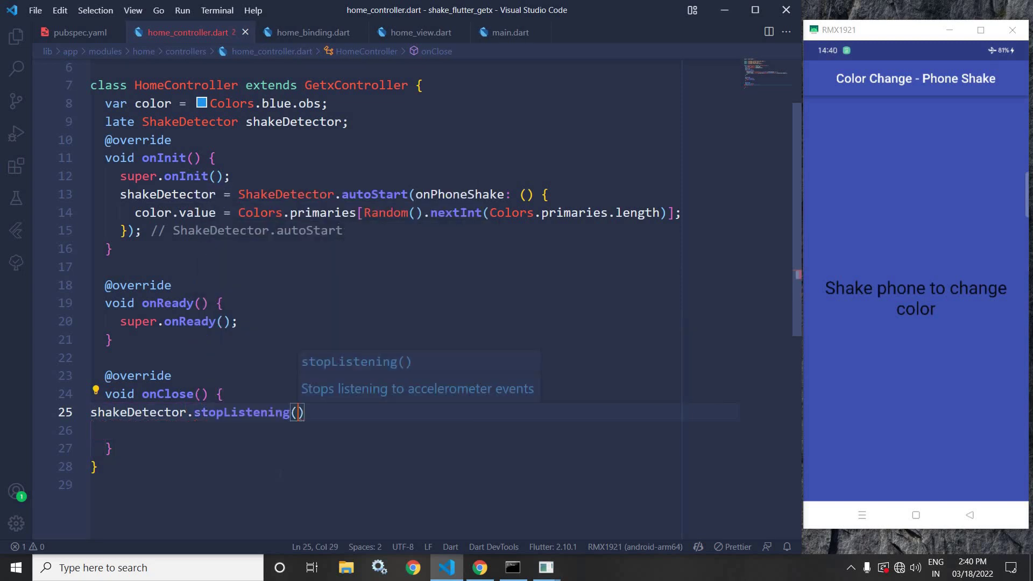
text(;)
key(ctrl+s)
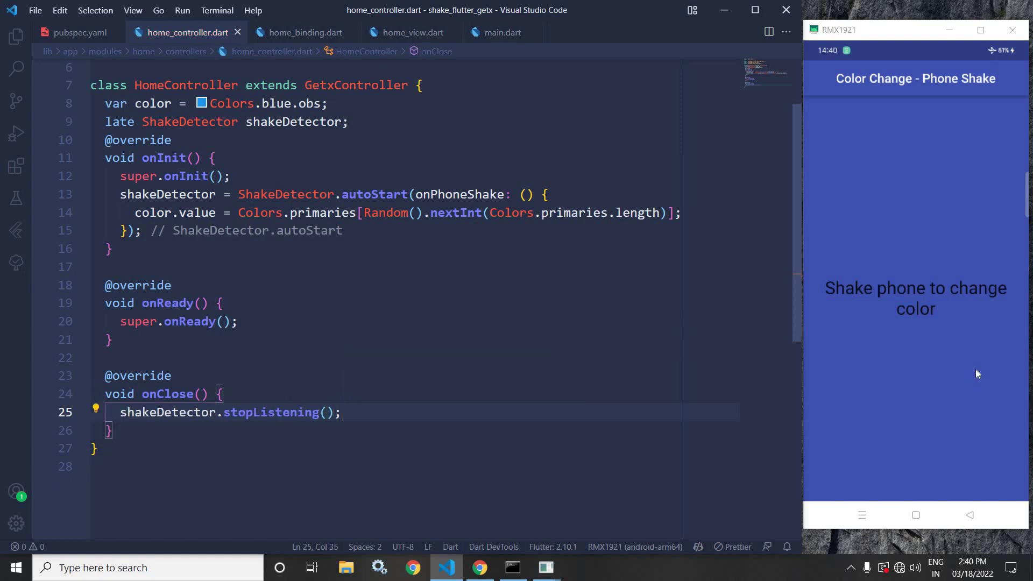